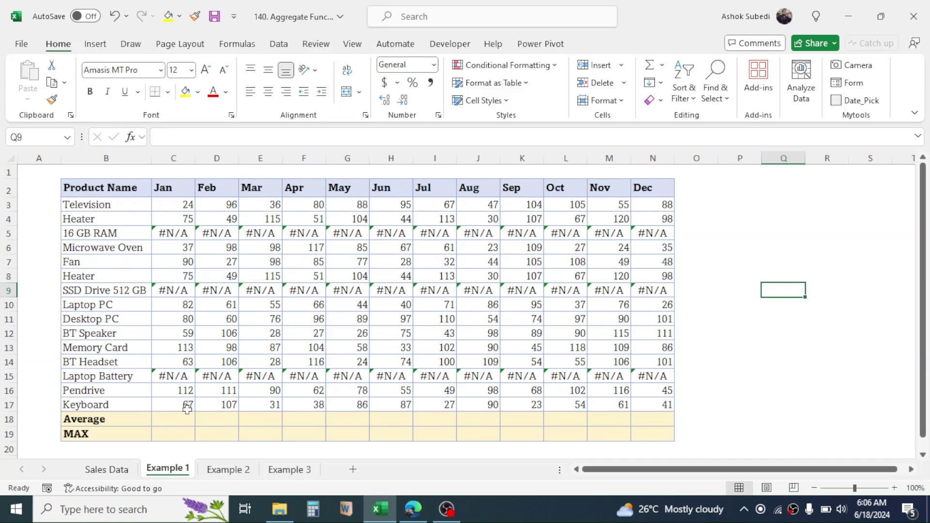
- Review the Average and MAX rows and the Jan sales figures in C3:C17
left_click(106, 423)
left_click(87, 436)
left_click_drag(177, 204, 181, 397)
left_click(175, 419)
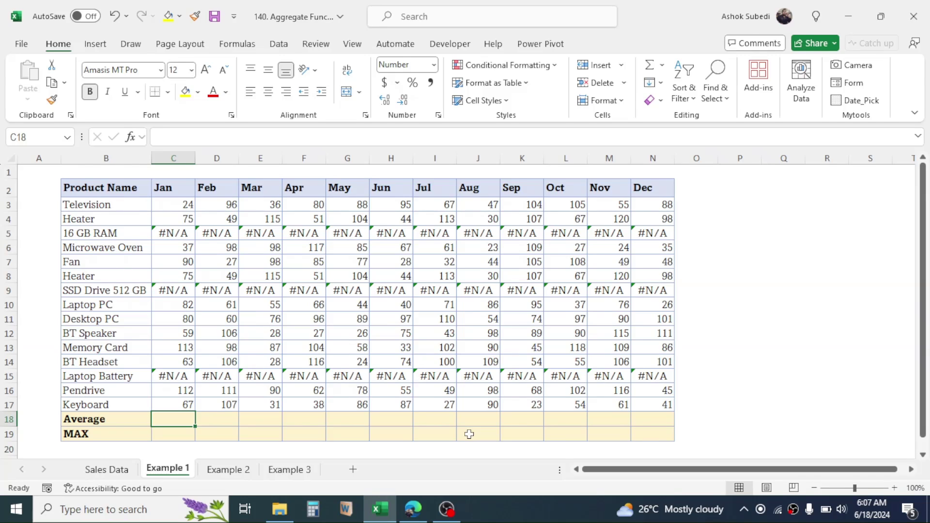
- Enter a plain =AVERAGE(C3:C17) in the Jan Average cell C18
left_click(7, 235)
left_click(7, 290)
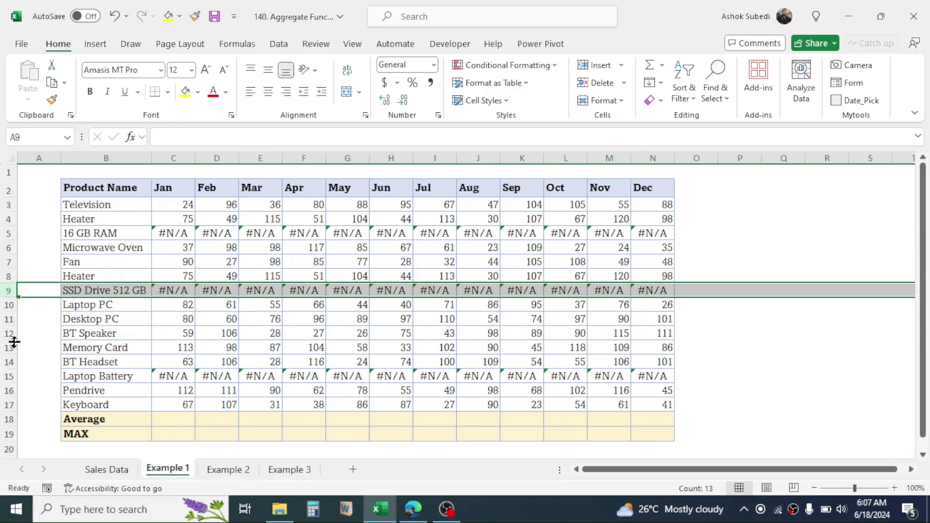
left_click(165, 419)
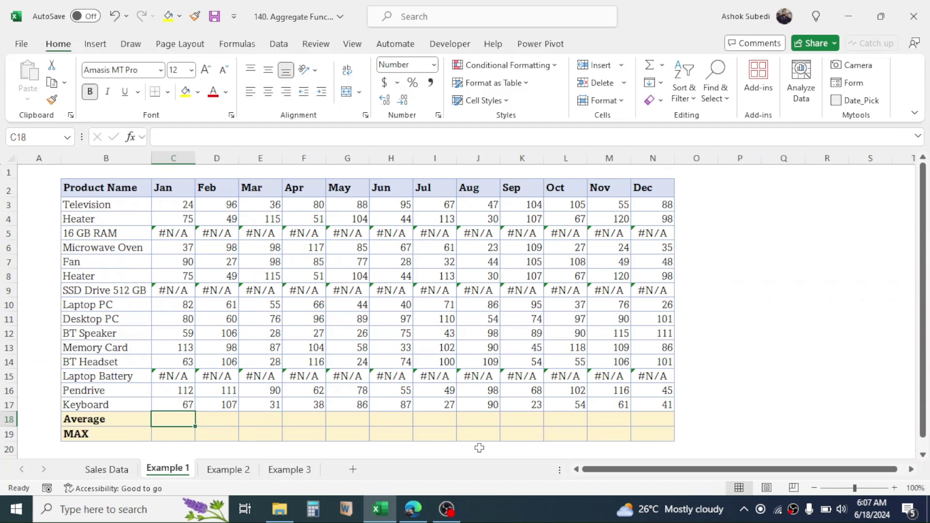
type("=A")
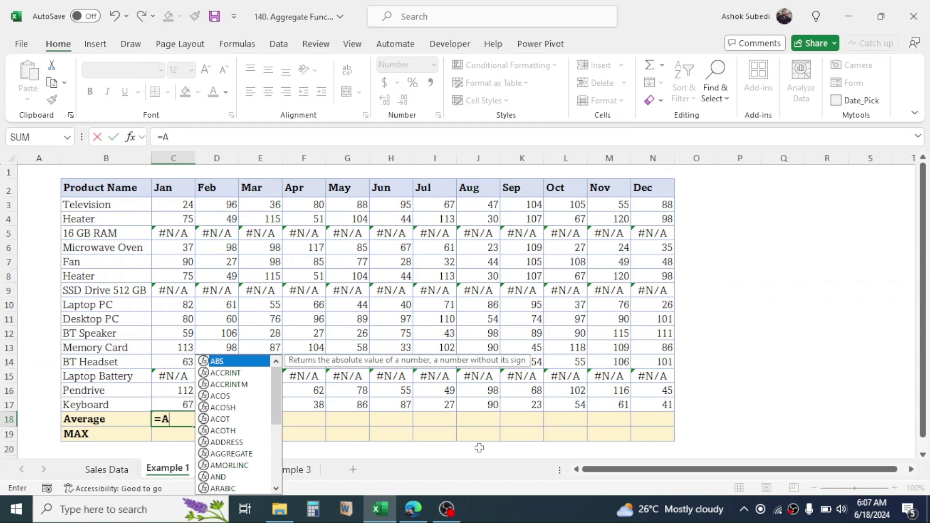
type("VERAGE(")
left_click_drag(170, 200, 169, 402)
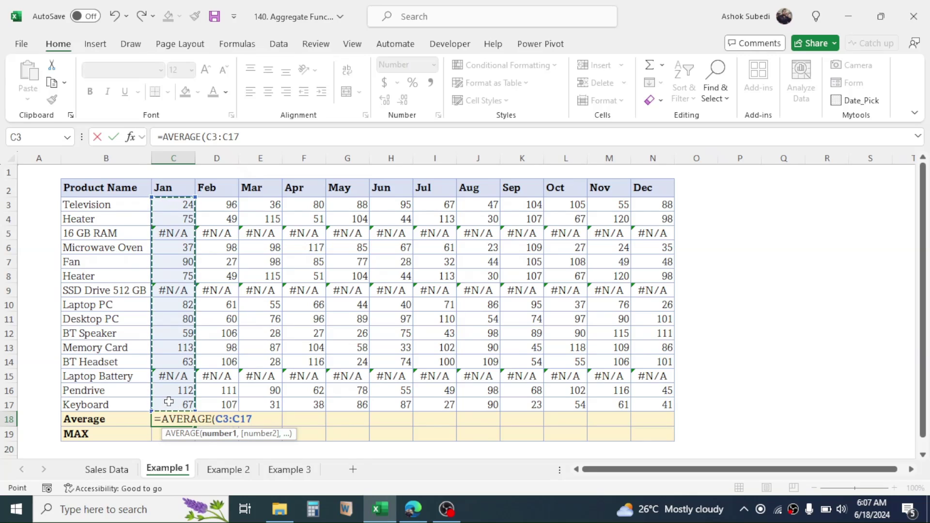
type(")")
key("Return")
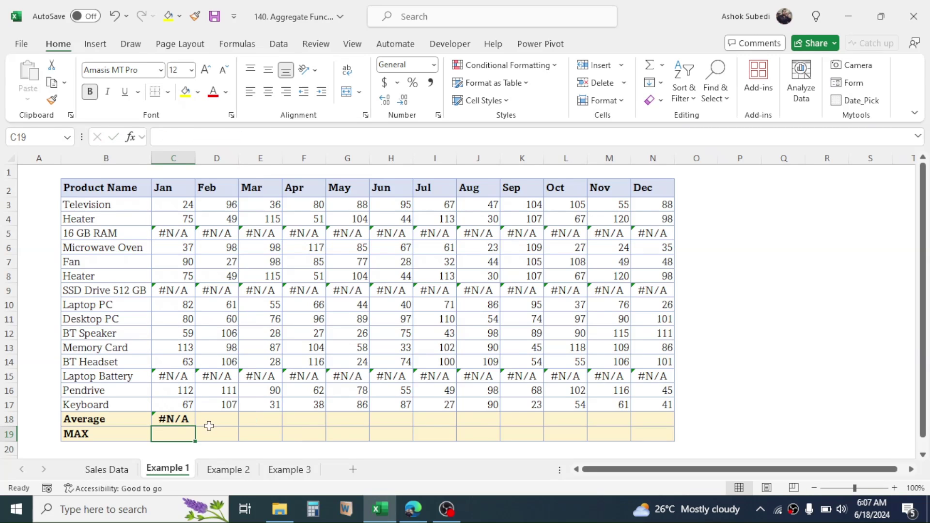
- Enter a plain =MAX(C3:C17) in the Jan MAX cell
left_click(9, 377)
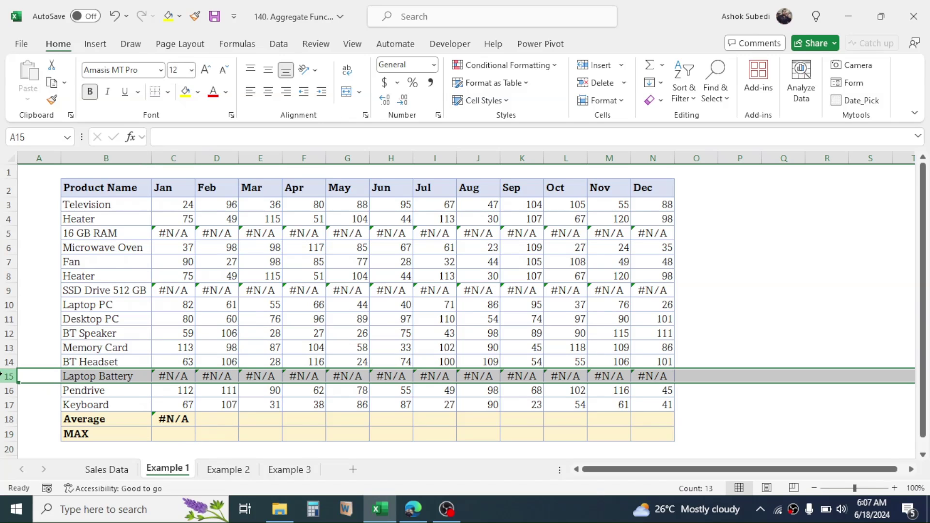
left_click(10, 287)
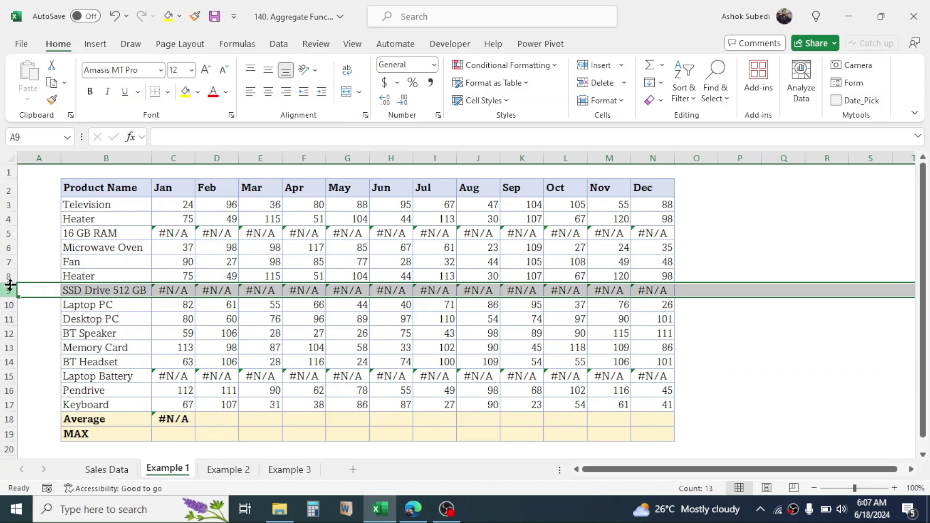
left_click(9, 233)
left_click(179, 434)
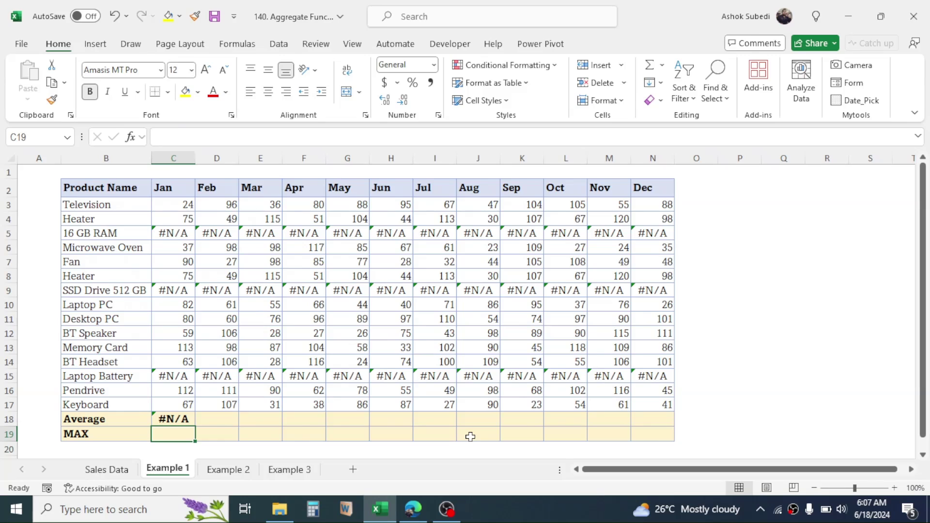
type("=MAX(")
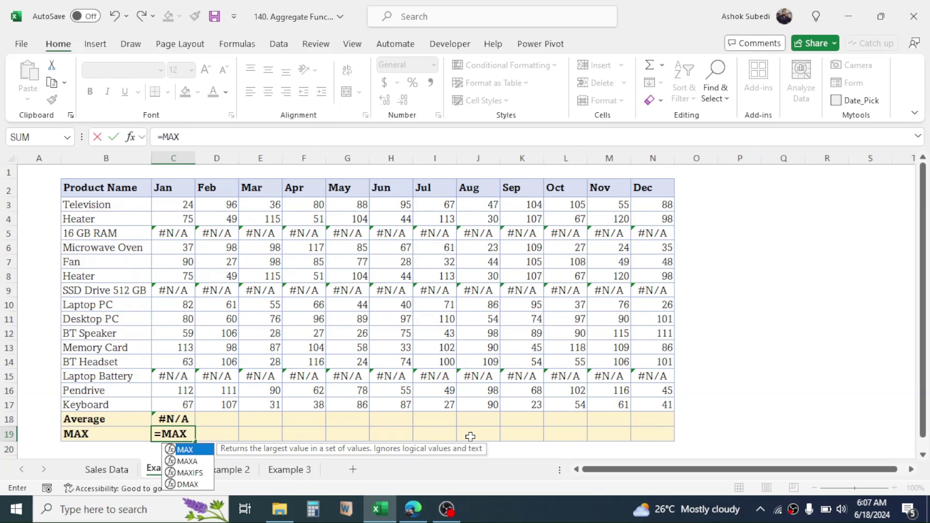
left_click_drag(179, 204, 183, 405)
type(")")
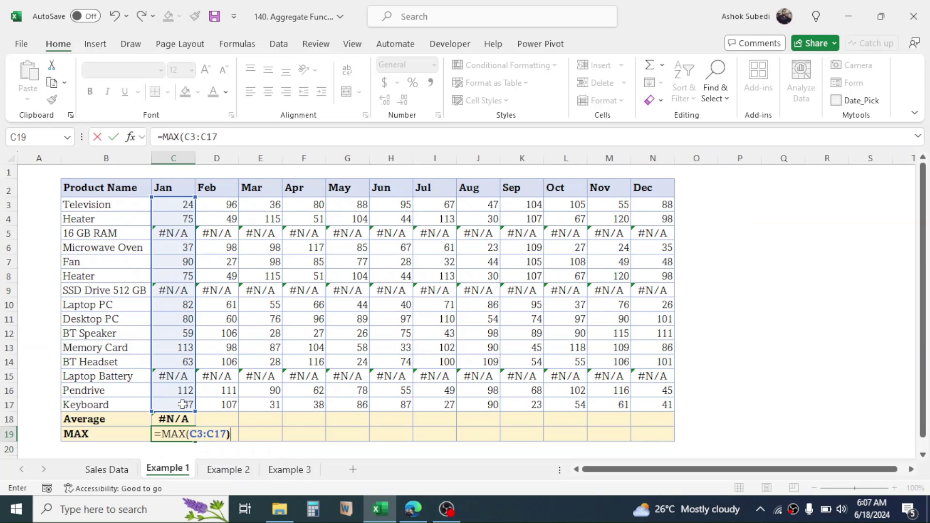
key("Return")
- Inspect the lookup formulas in C5, C9 and C15, then clear the two #N/A results
left_click(177, 289)
left_click(182, 235)
left_click(163, 376)
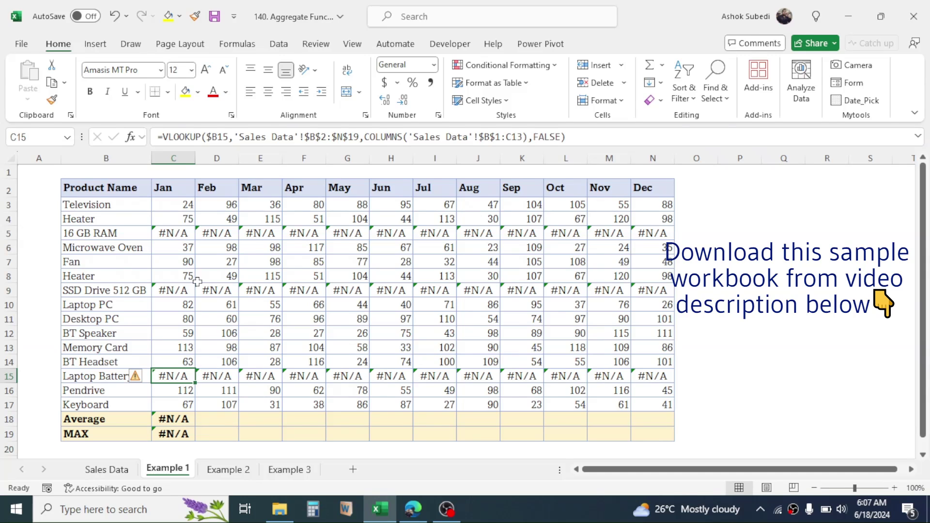
left_click(5, 233)
left_click(3, 290)
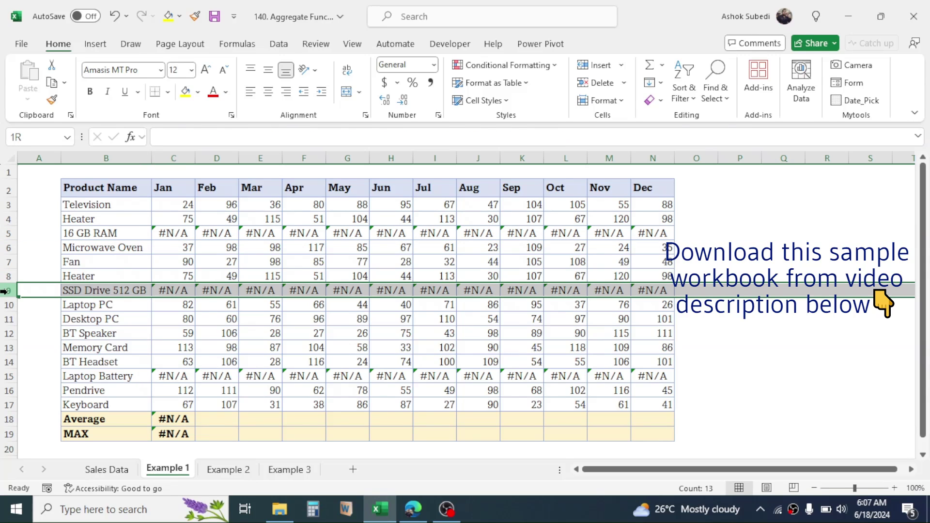
left_click_drag(174, 418, 174, 433)
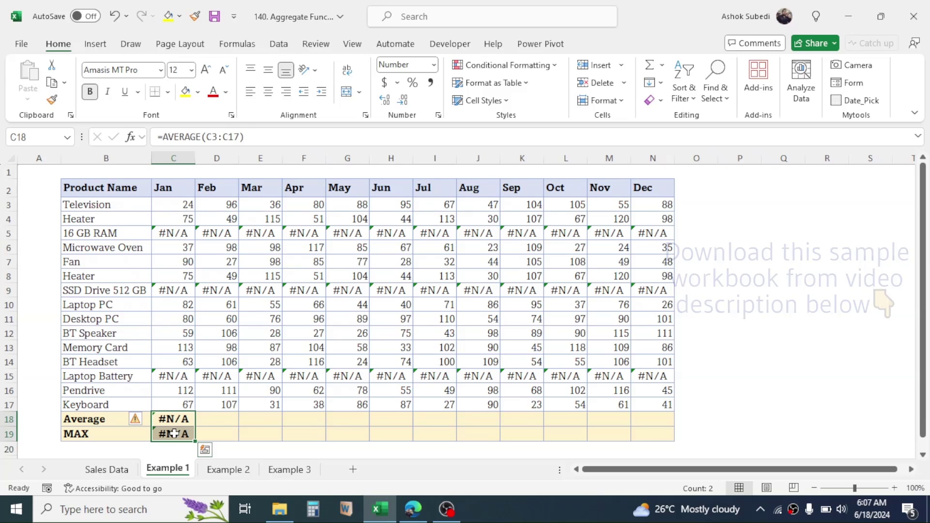
key("Delete")
- Enter =AGGREGATE(1,6,C3:C17) in C18 so Jan averages 73 while ignoring errors
left_click(192, 421)
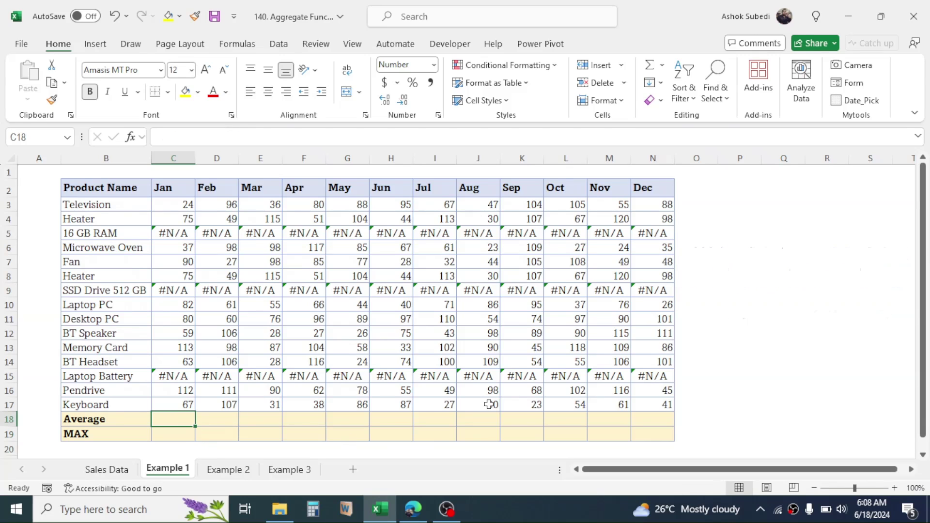
type("=AGG")
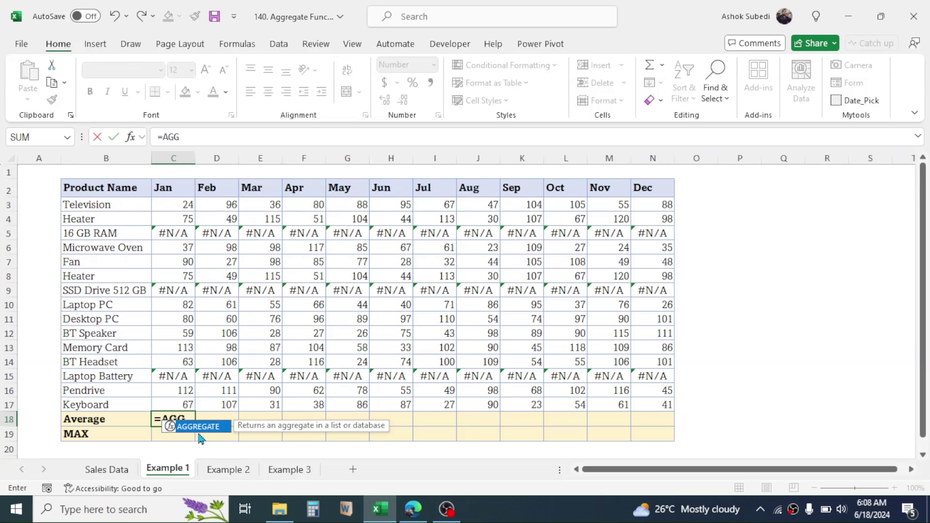
double_click(200, 428)
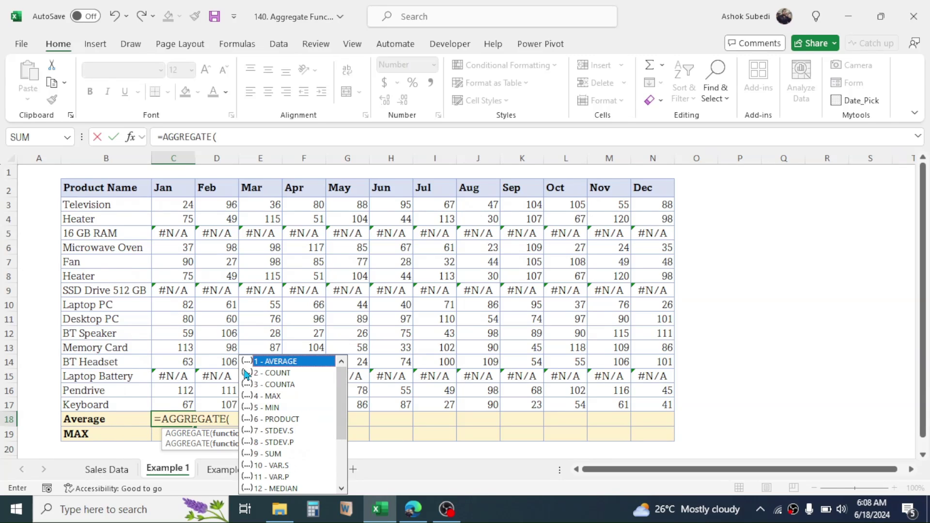
double_click(283, 363)
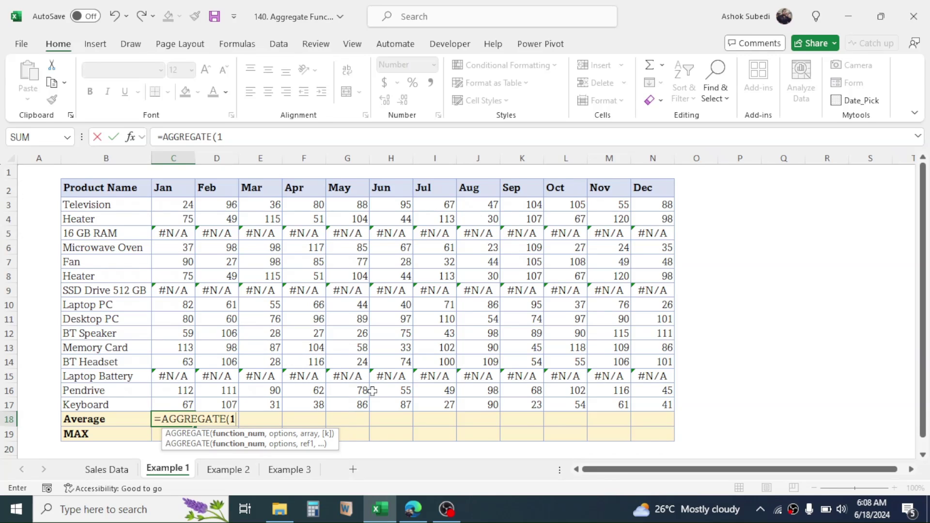
type(",")
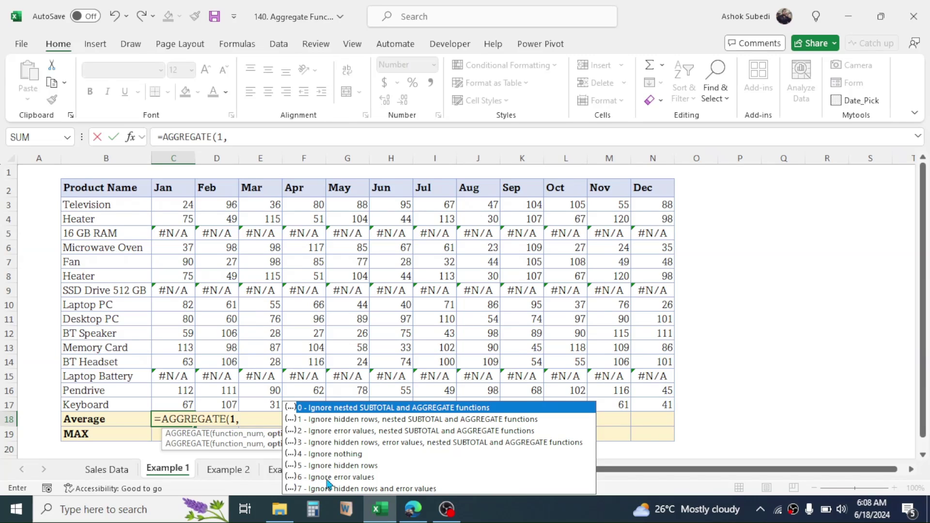
double_click(302, 477)
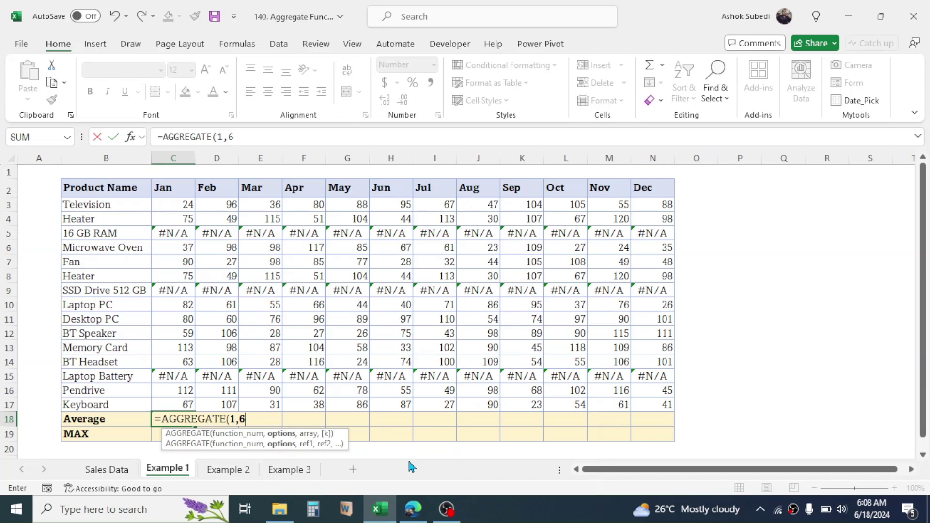
type(",")
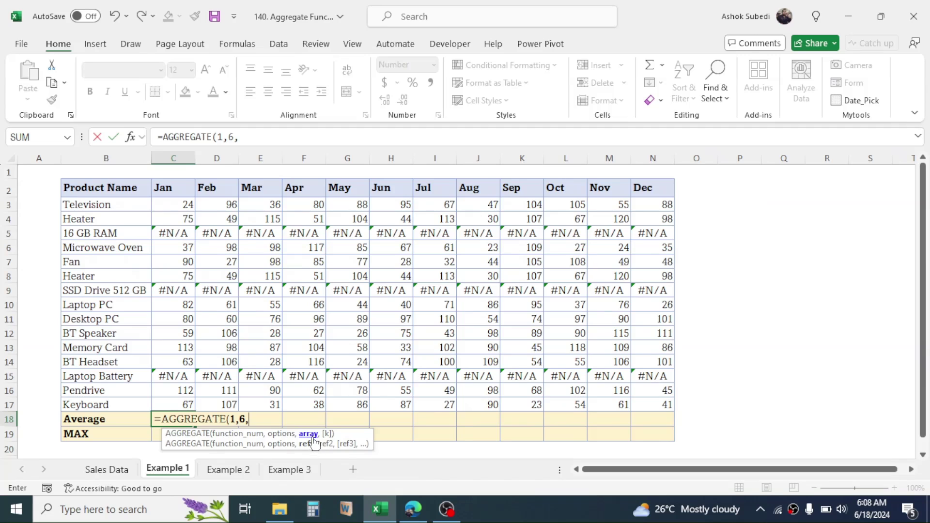
left_click_drag(177, 207, 182, 400)
key("Return")
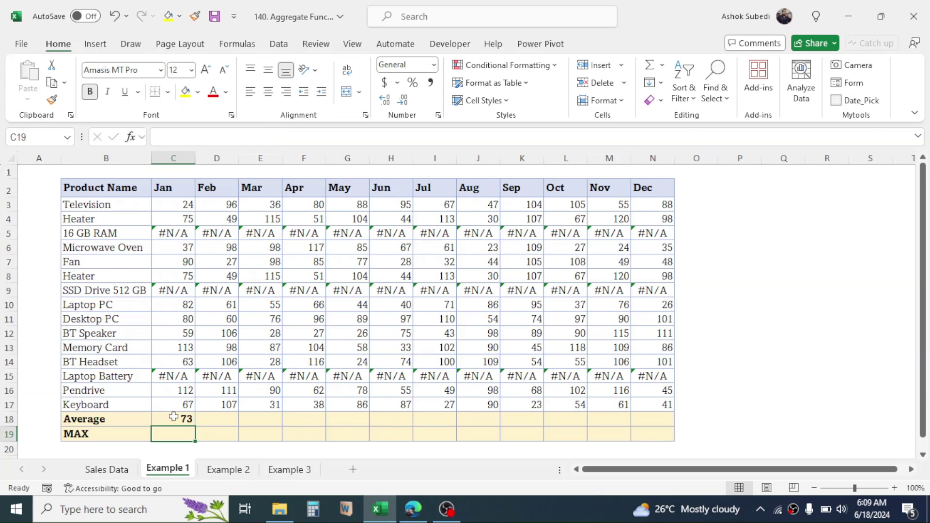
left_click(172, 419)
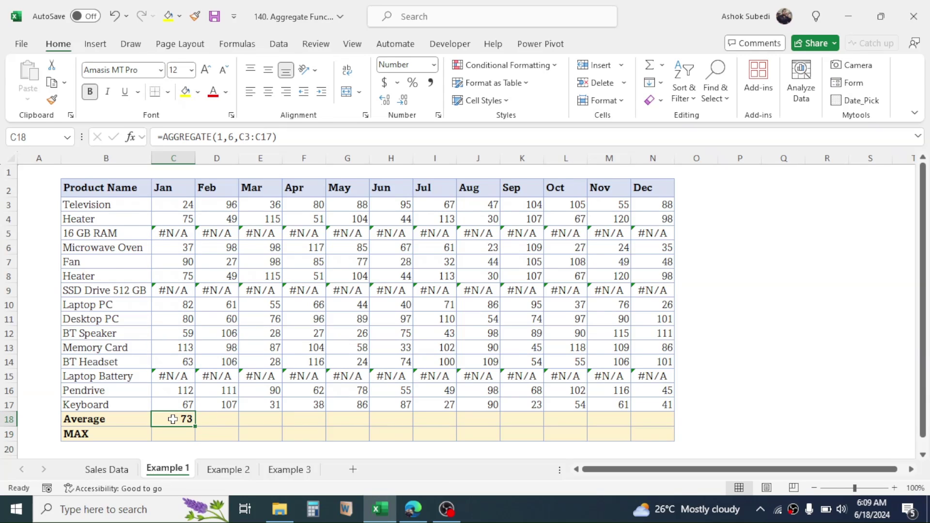
- Fill the Jan Average formula from C18 across to N18 for Dec
left_click(8, 376)
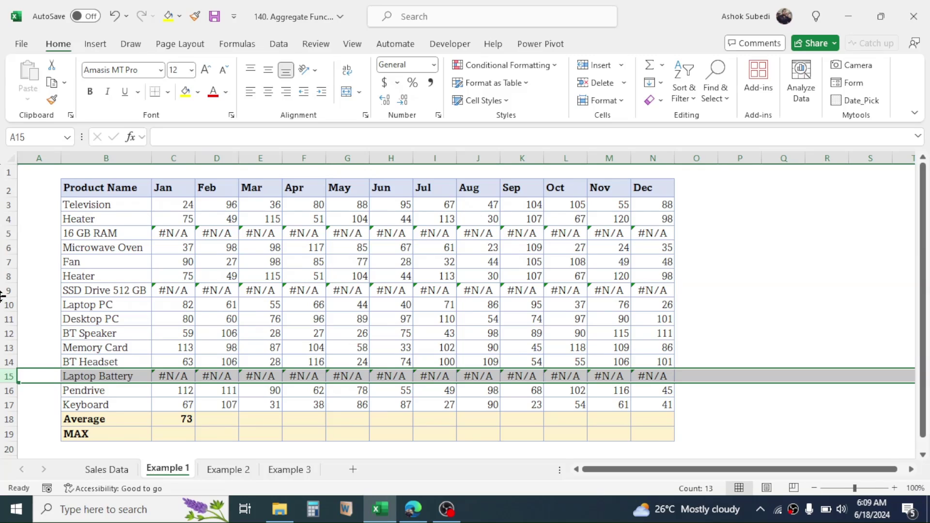
left_click(188, 418)
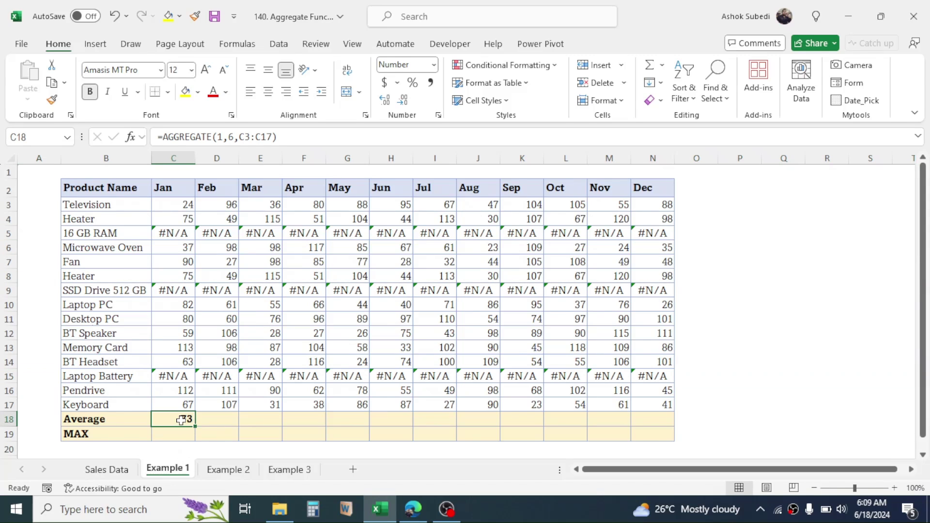
left_click_drag(194, 426, 675, 426)
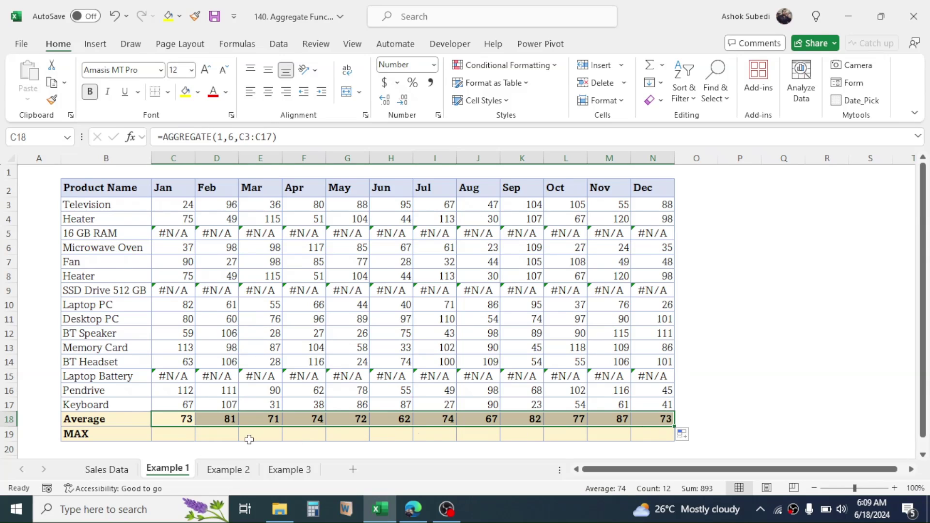
left_click(352, 421)
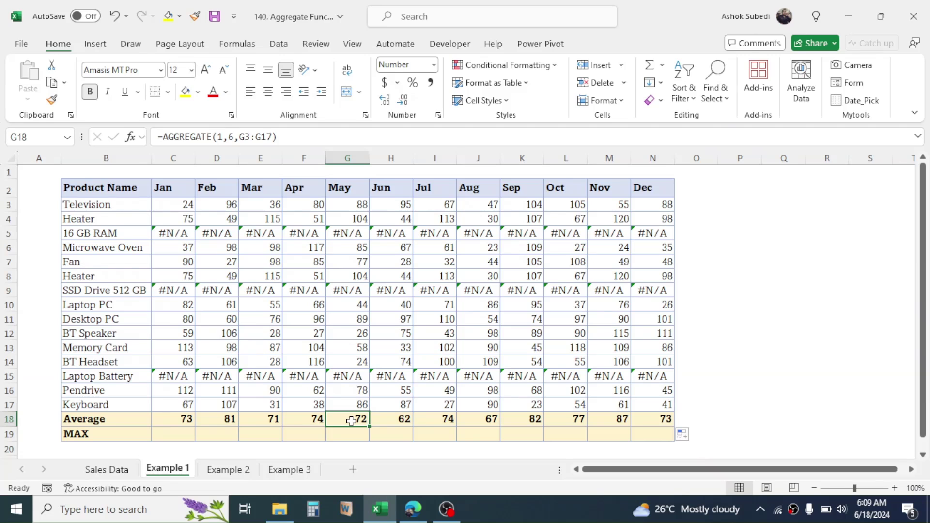
- Enter =AGGREGATE(4,6,C3:C17) in C19 and fill the MAX row across to N19
left_click(172, 433)
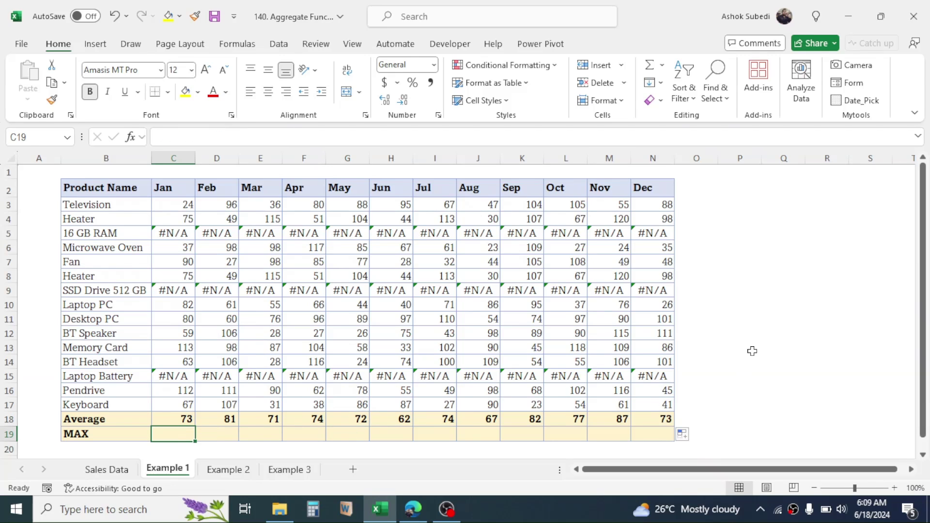
type("=AGG")
key("Tab")
type("4,6,")
left_click_drag(174, 205, 173, 405)
key("Return")
left_click(173, 434)
left_click_drag(194, 440, 654, 436)
left_click(757, 302)
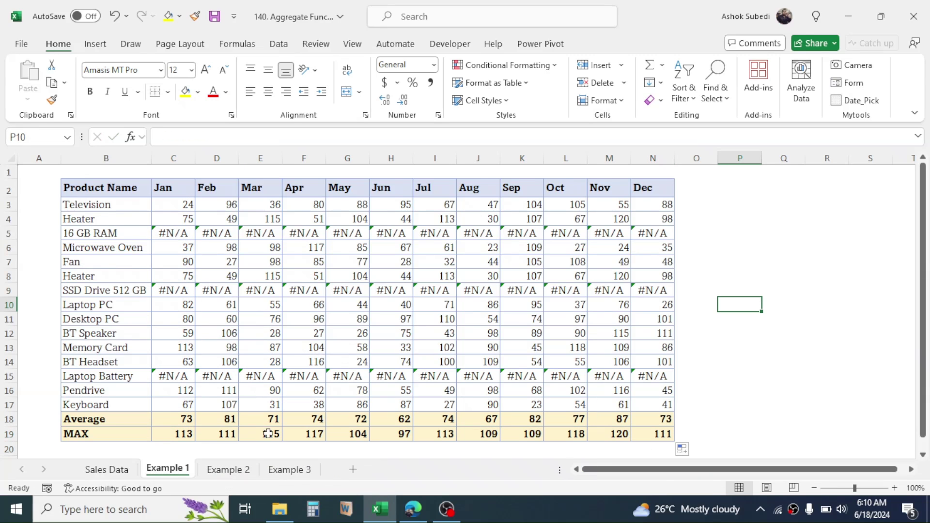
left_click(241, 469)
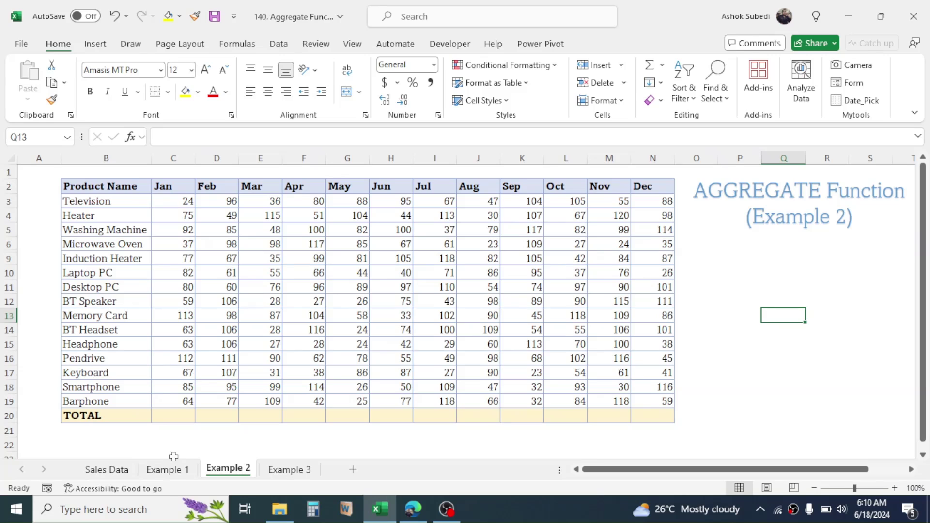
left_click(172, 417)
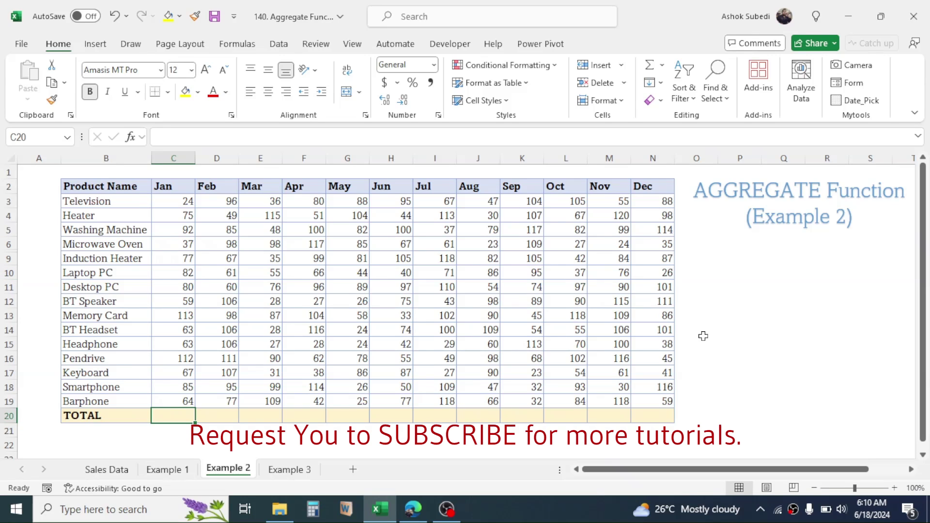
- Enter =AGGREGATE(9,5,C3:C19) in C20 to total January while ignoring hidden rows
type("=AGG")
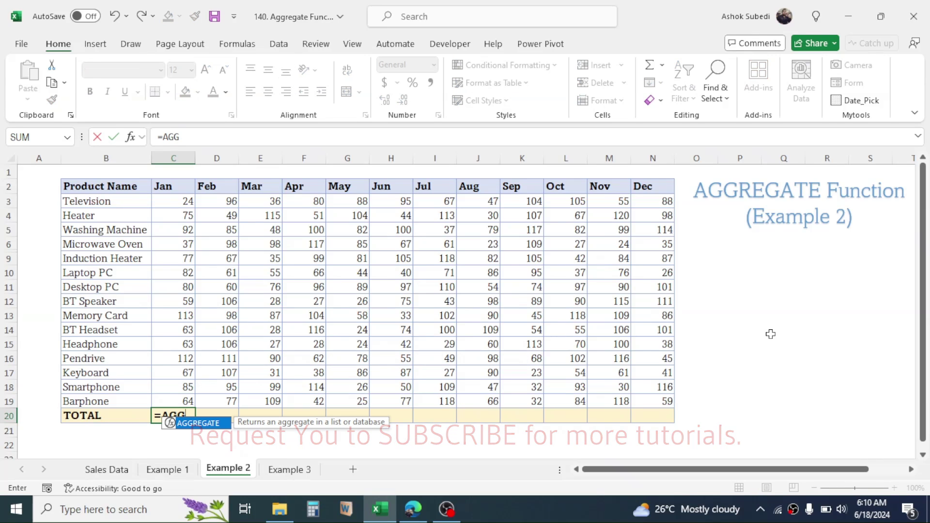
double_click(206, 427)
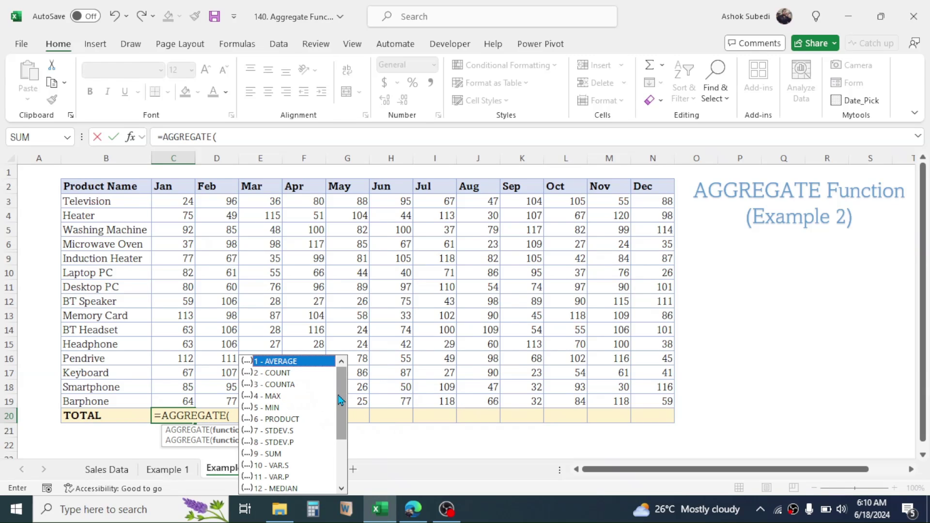
double_click(257, 454)
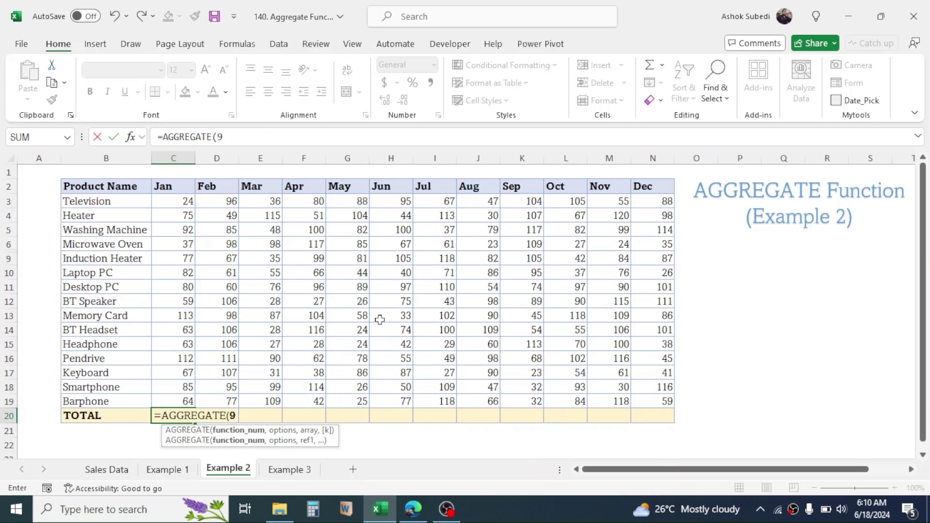
type(",")
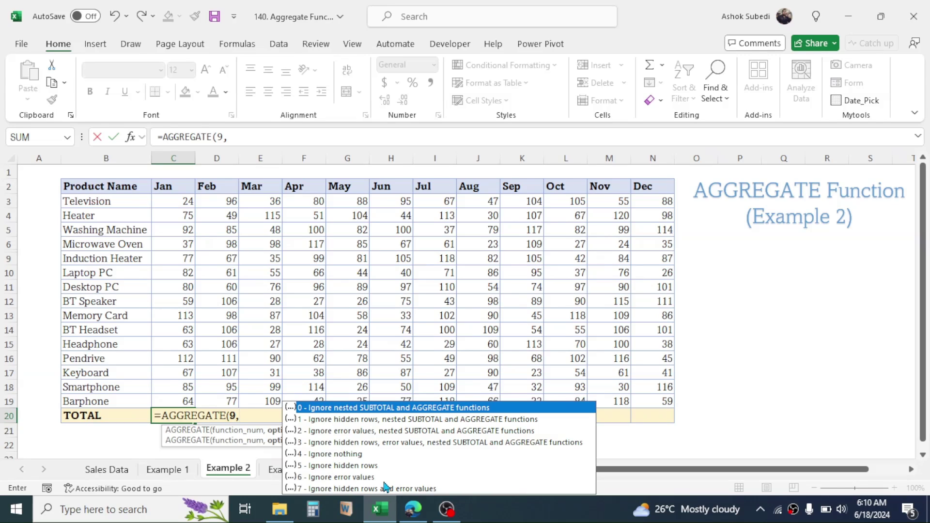
left_click(331, 468)
double_click(331, 468)
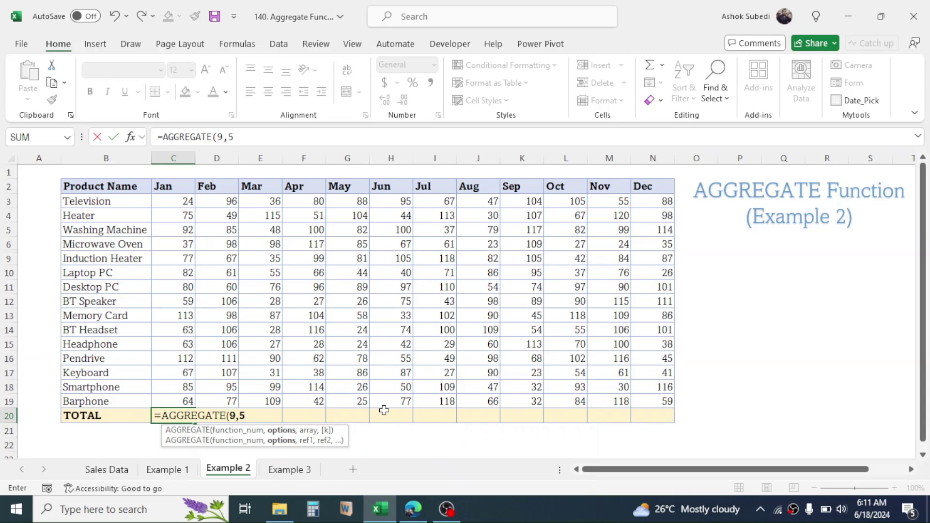
type(",")
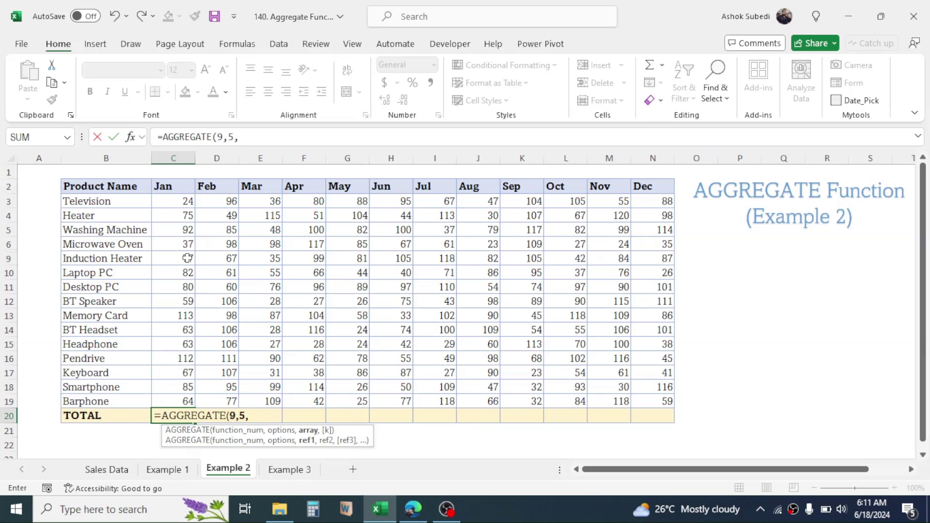
left_click_drag(171, 200, 170, 399)
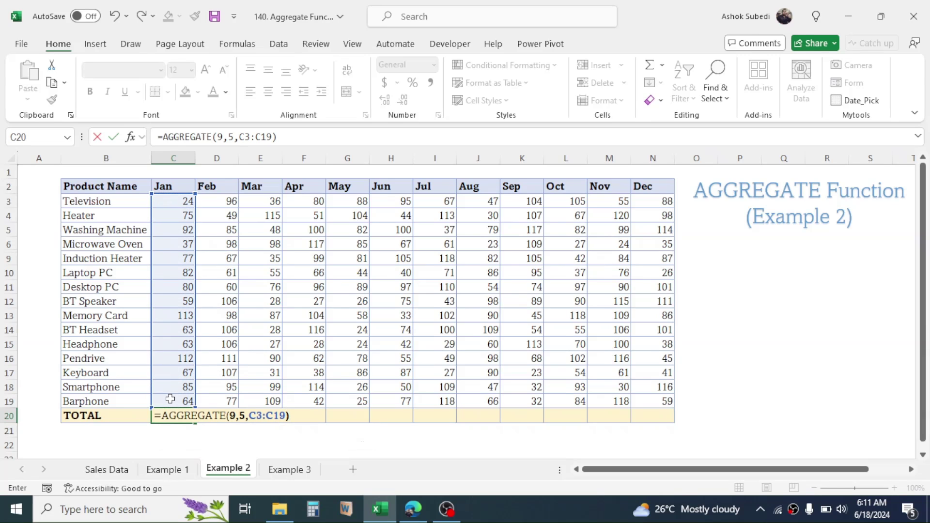
key("Return")
- Copy the January total from C20 across to N20 for December
left_click(182, 418)
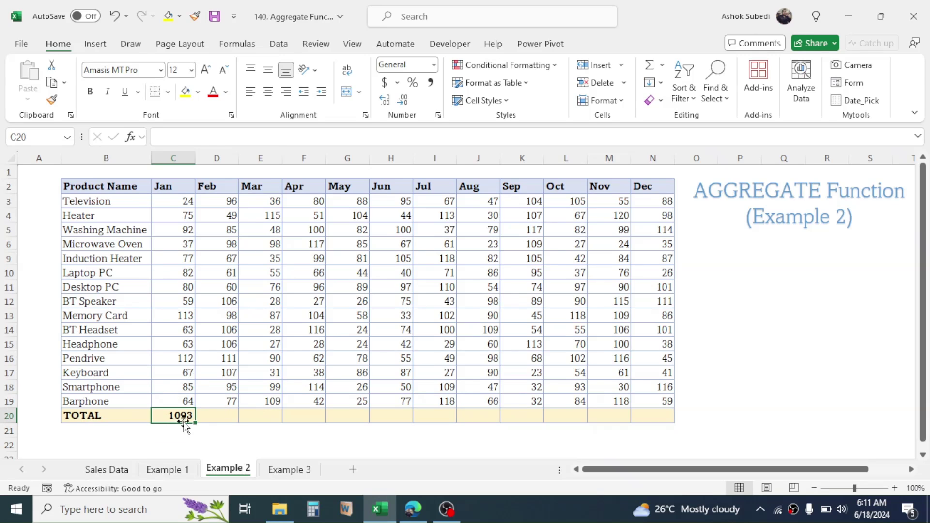
left_click_drag(195, 424, 671, 417)
left_click(176, 432)
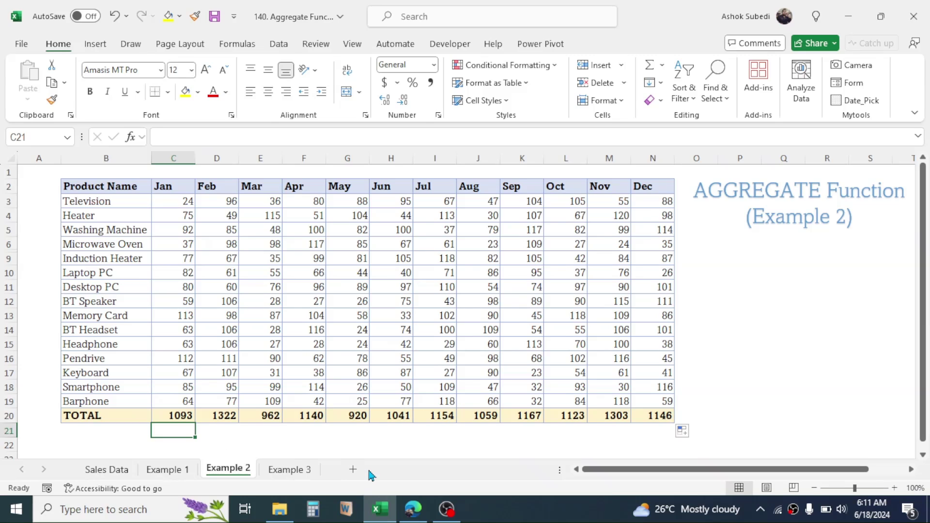
- Enter =SUM(C3:C19) in C21, returning 1273 including the hidden rows
type("=SUM")
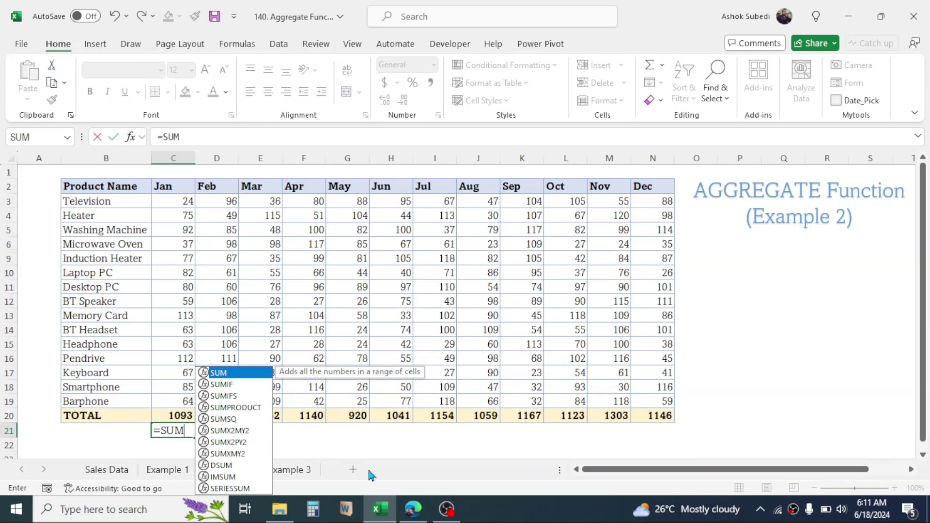
type("(")
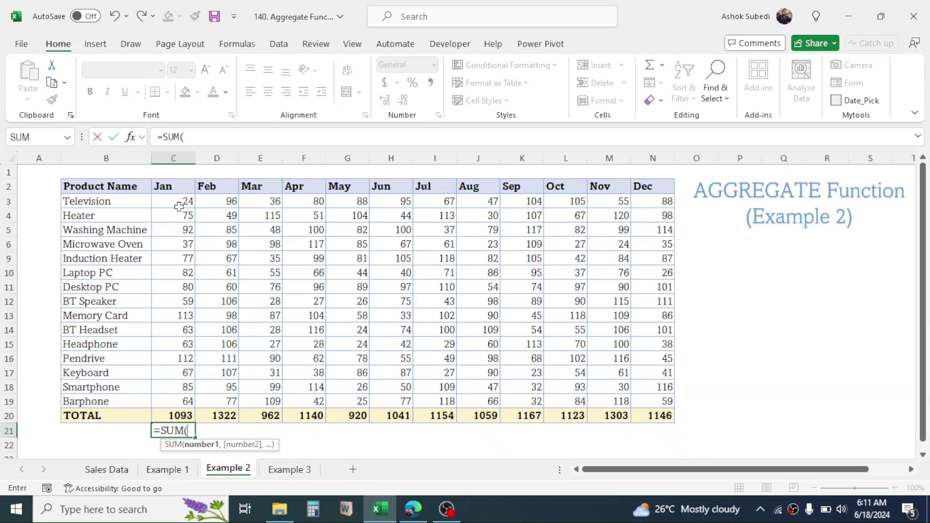
left_click_drag(180, 199, 184, 402)
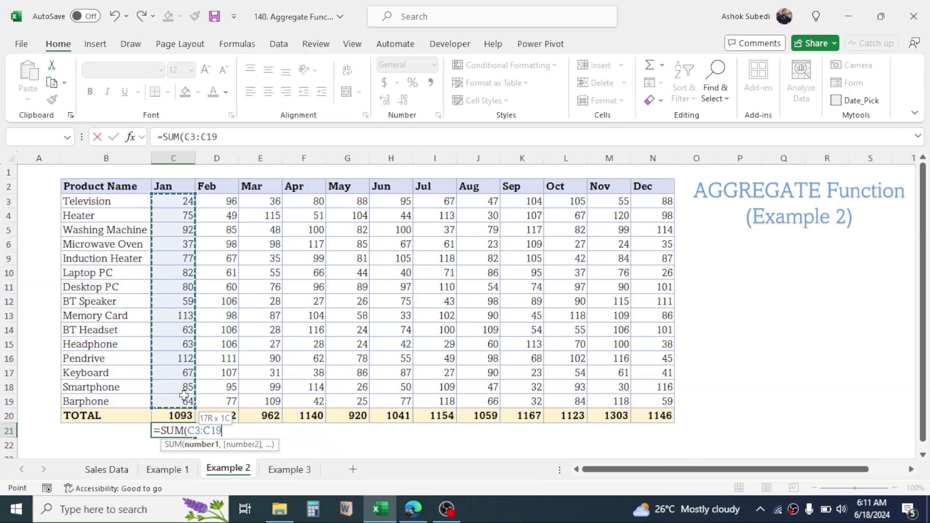
type(")")
key("Return")
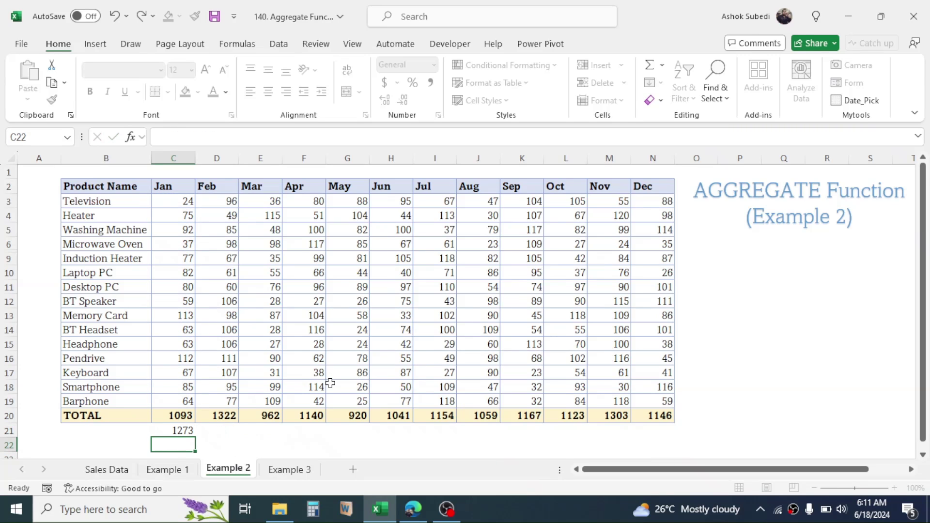
left_click(175, 432)
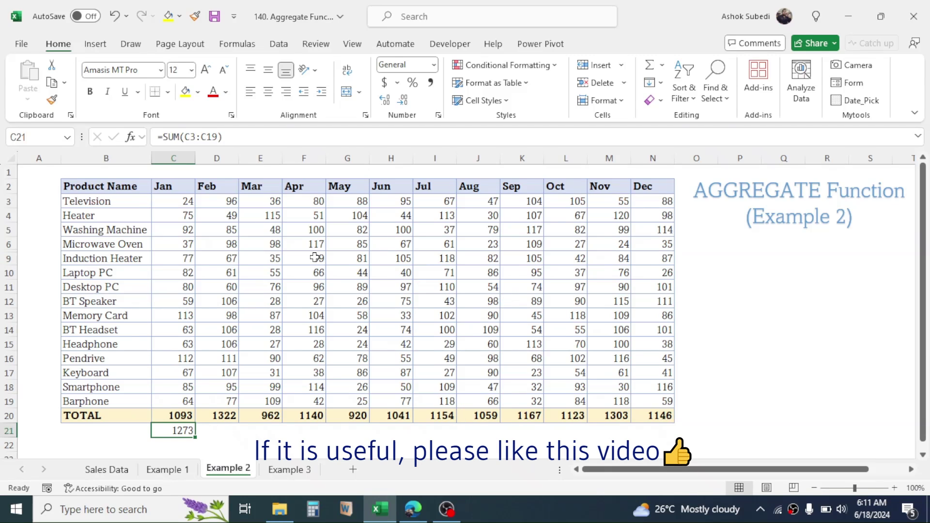
- Open the Example 3 sheet and select January's Average cell C18
left_click(290, 469)
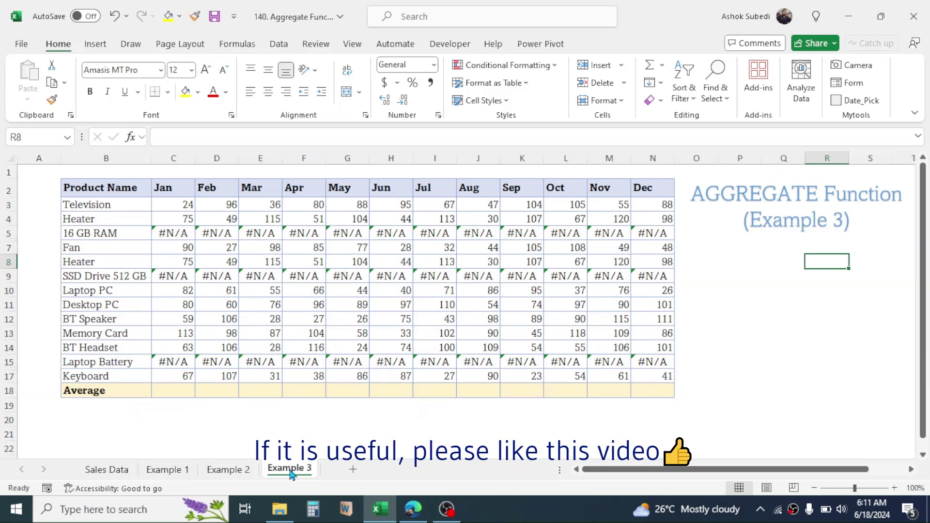
left_click(172, 393)
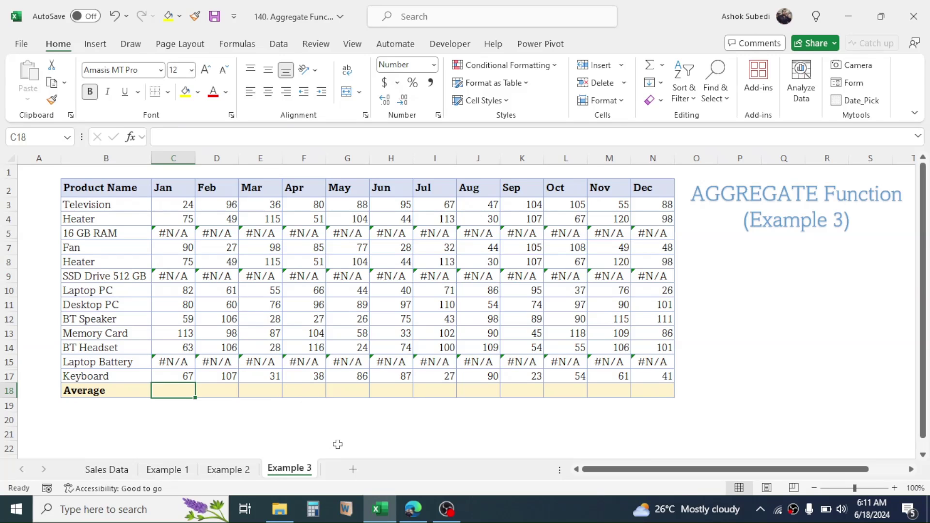
- Enter =AGGREGATE(1,7,C3:C17) in C18, averaging January while skipping hidden rows and errors
type("=")
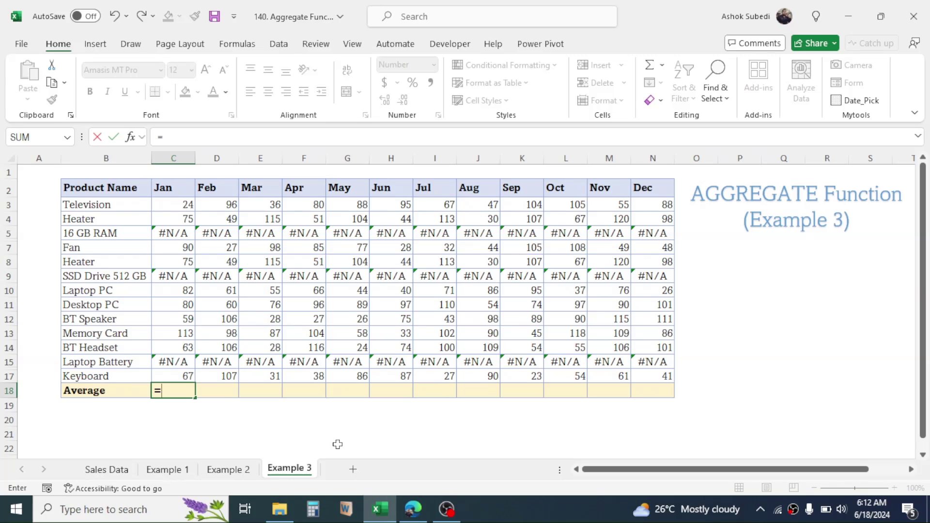
type("AG")
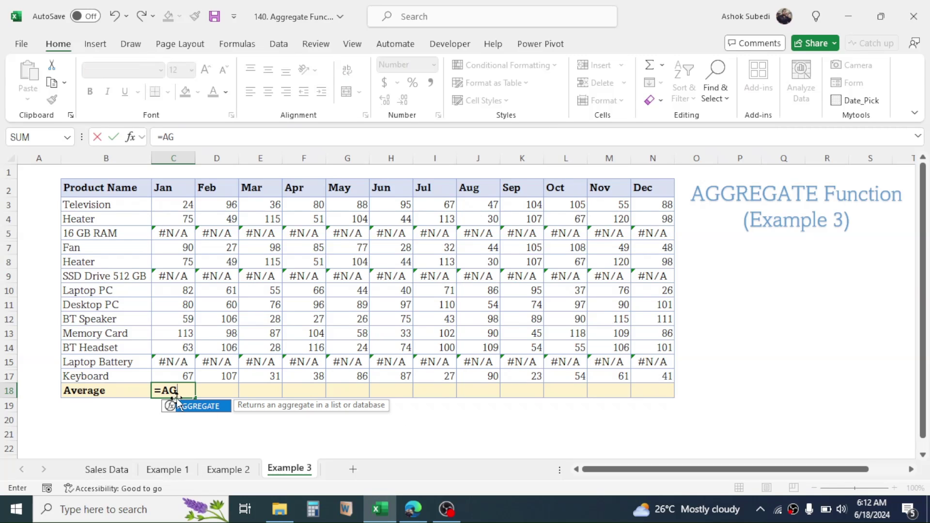
double_click(200, 407)
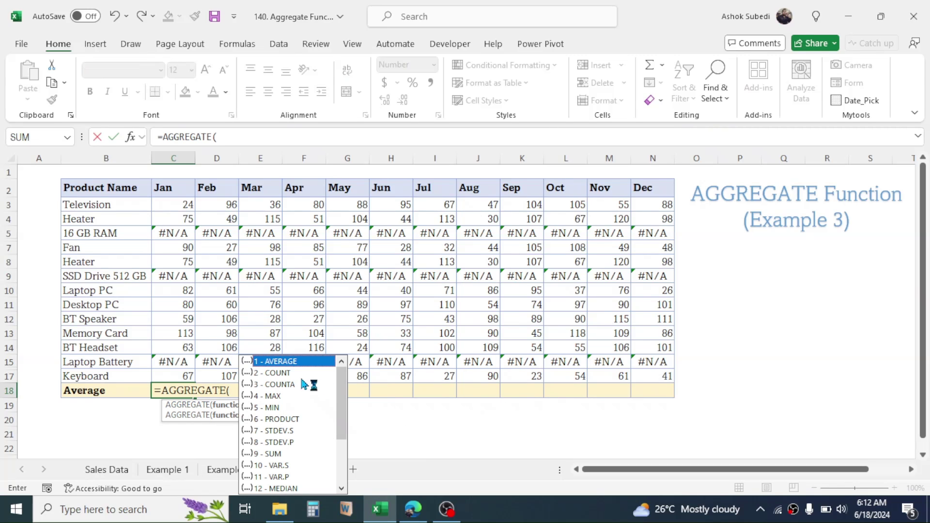
double_click(278, 363)
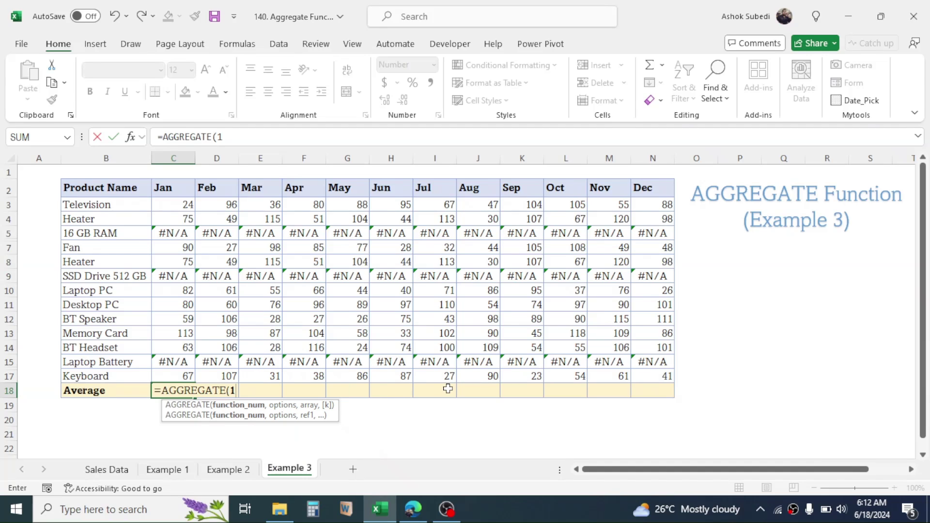
type(",")
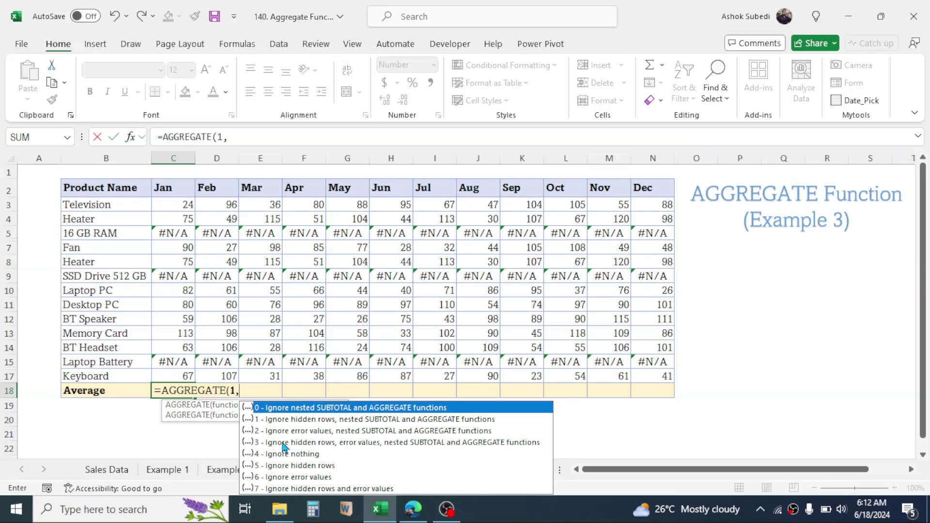
left_click(292, 489)
double_click(292, 489)
type(",")
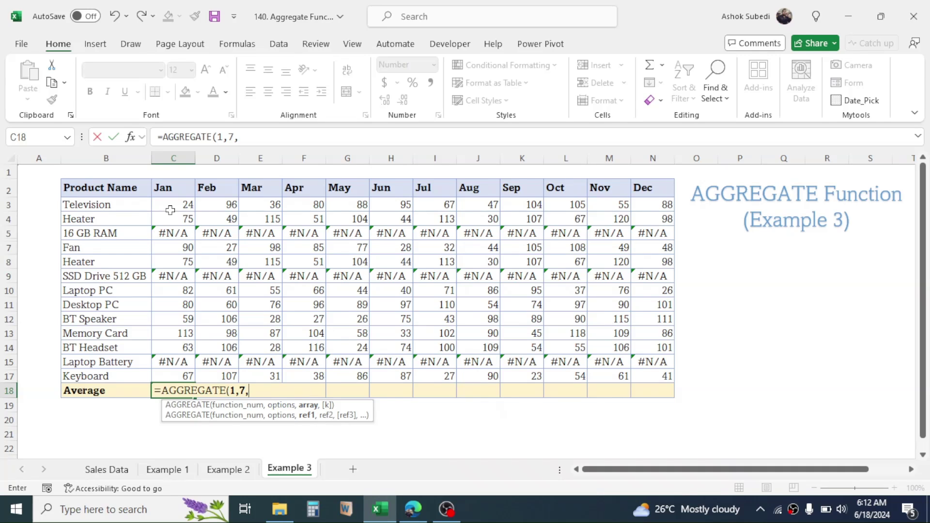
left_click_drag(175, 208, 171, 370)
type(")")
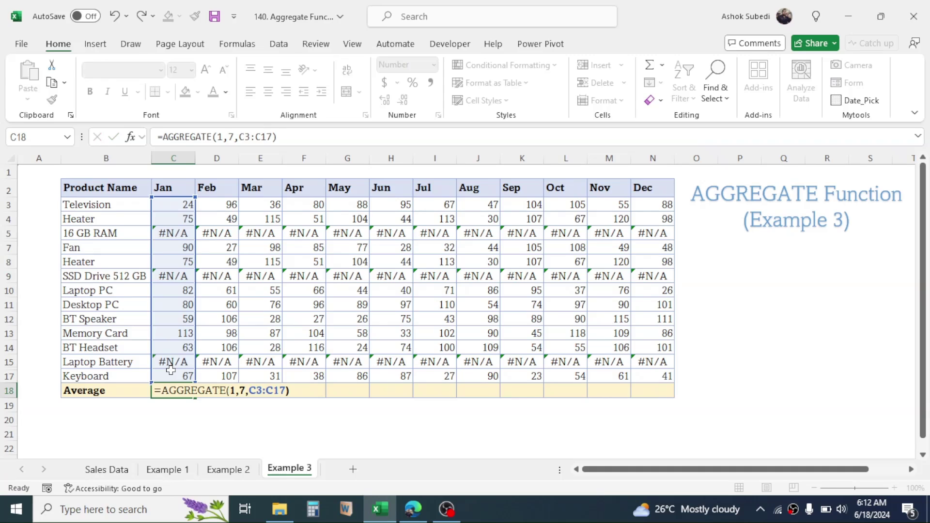
key("Return")
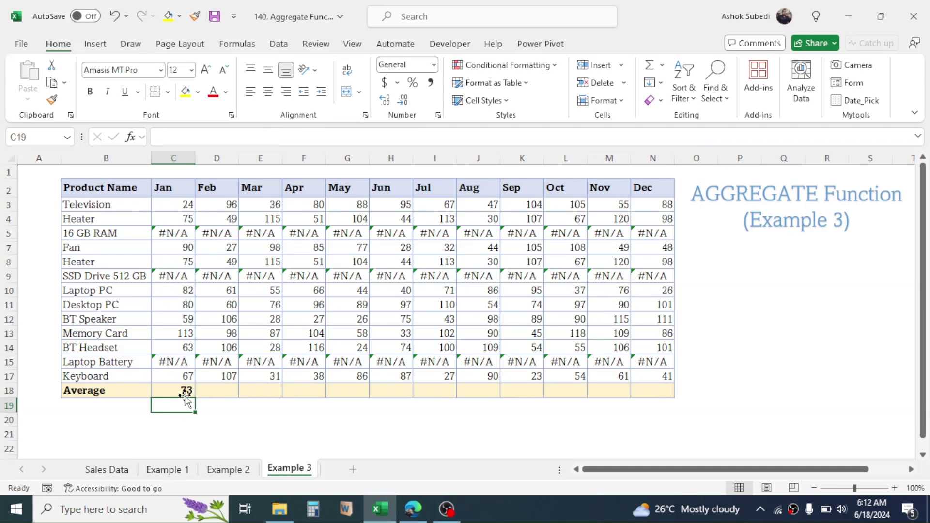
- Inspect the VLOOKUP formulas behind the #N/A cells, including 16 GB RAM
left_click(177, 362)
left_click(178, 276)
left_click(177, 233)
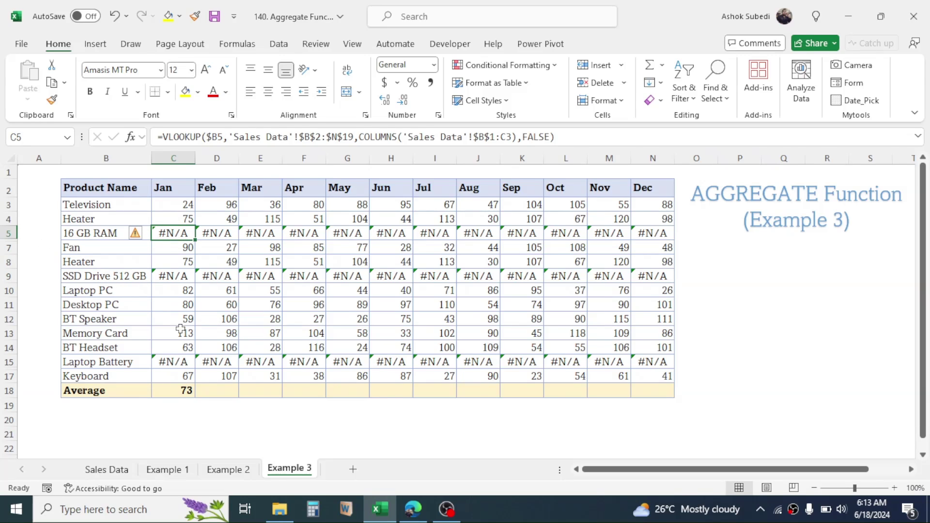
- Fill the January average from C18 across to N18 for December
left_click(180, 390)
left_click_drag(194, 398, 661, 395)
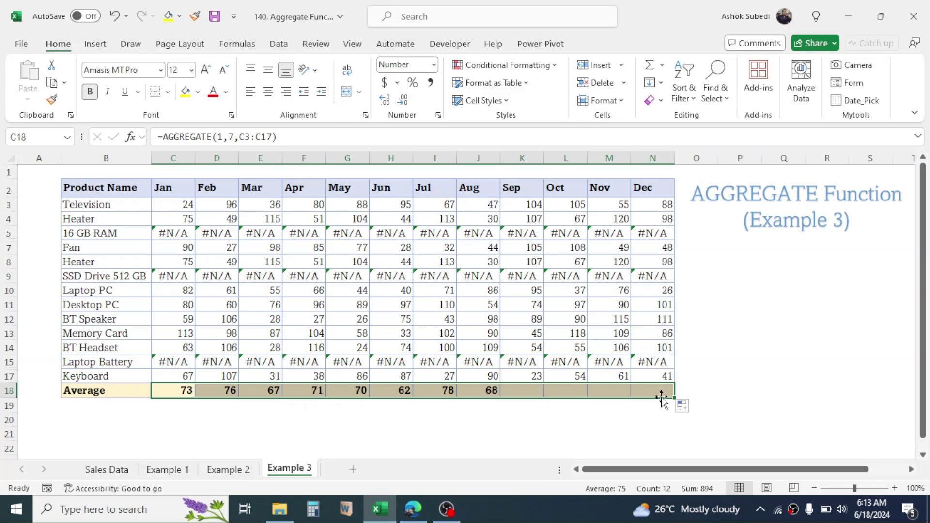
left_click(766, 294)
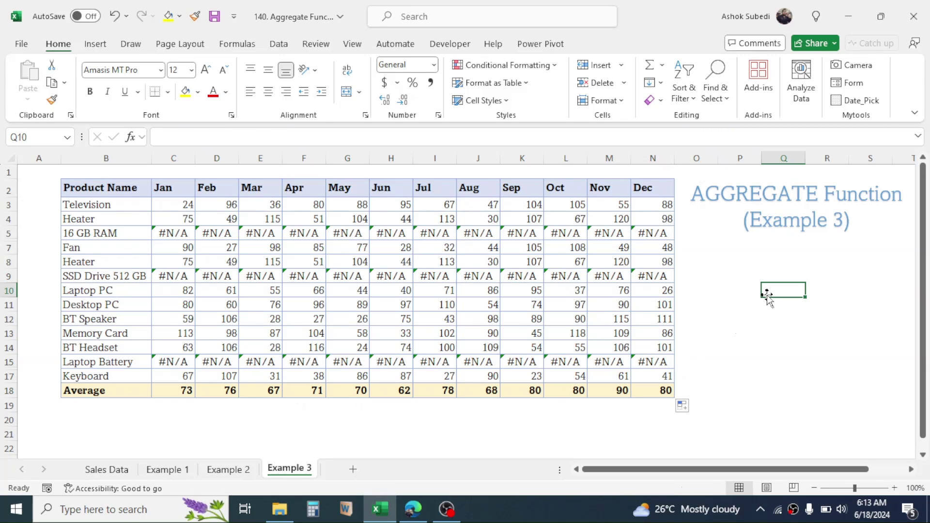